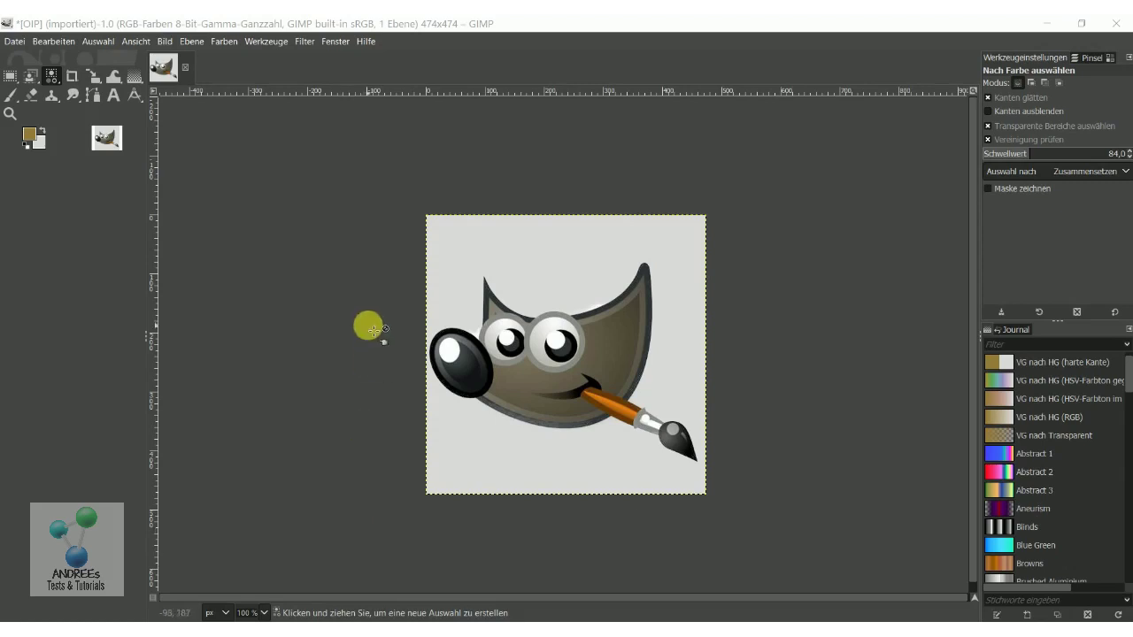
Show the Layers panel in the side dock, listing the single OIP.jfif layer
{"action": "left_click", "coordinate": [1088, 61]}
{"action": "left_click", "coordinate": [1076, 59]}
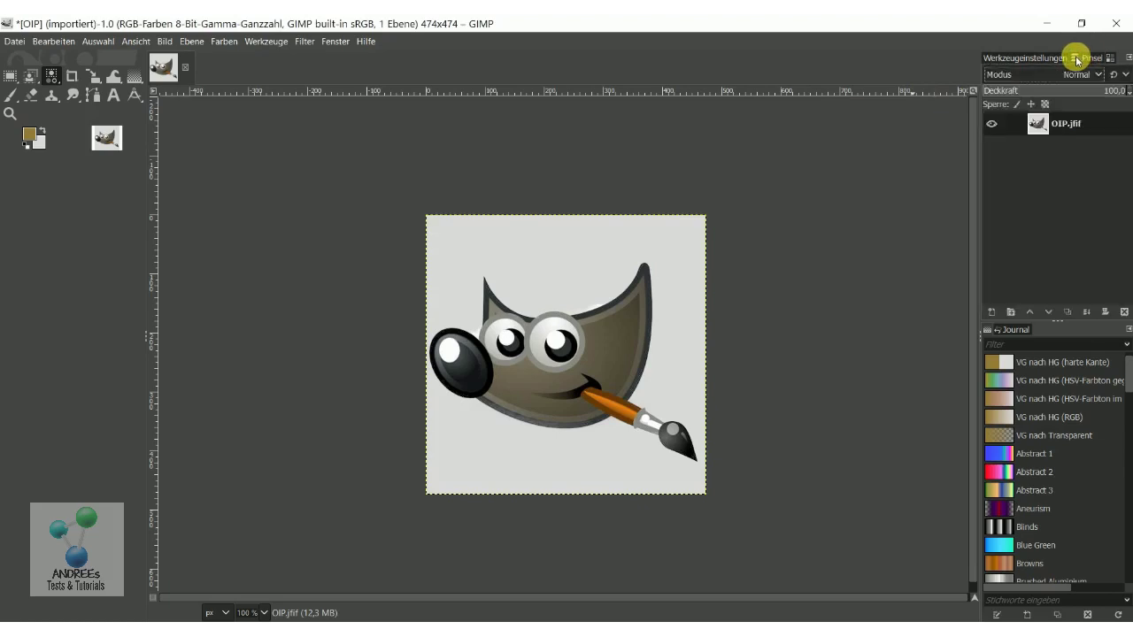
Add an alpha channel (Alpha-Kanal hinzufügen) to the OIP.jfif layer
{"action": "right_click", "coordinate": [1045, 124]}
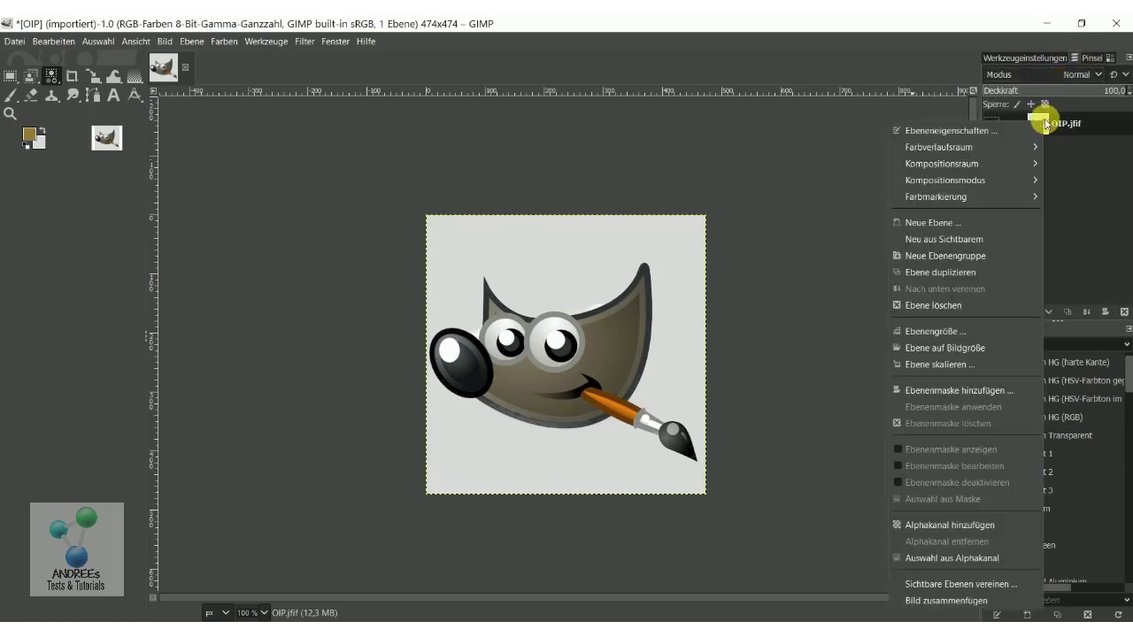
{"action": "left_click", "coordinate": [930, 525]}
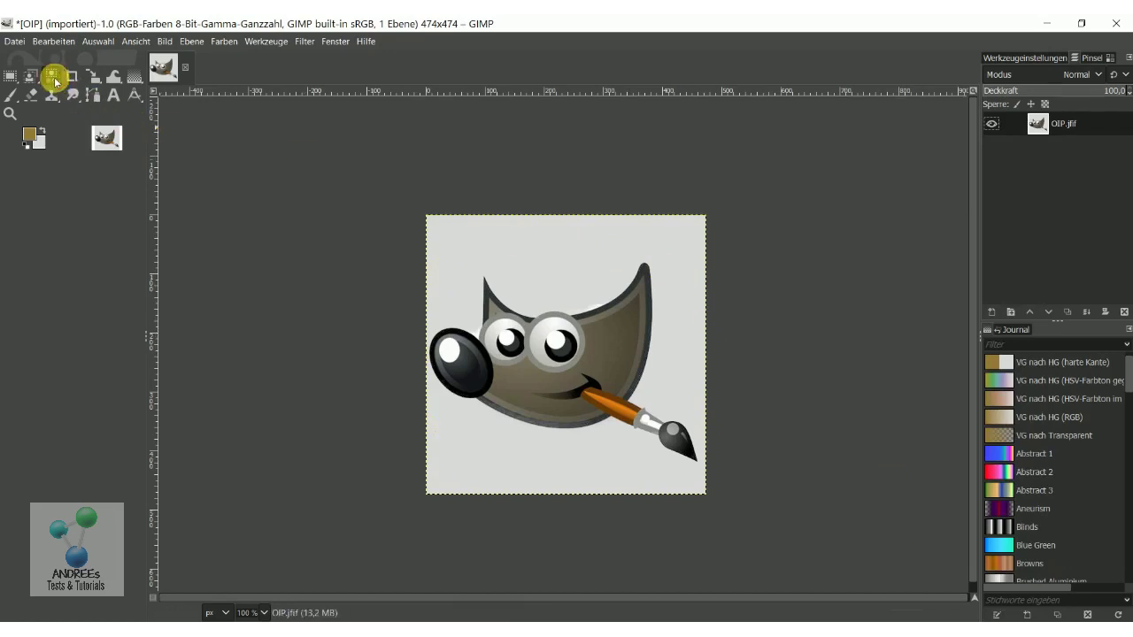
Activate Select by Color (Nach Farbe auswählen) and show its options with threshold 84.0
{"action": "right_click", "coordinate": [53, 80]}
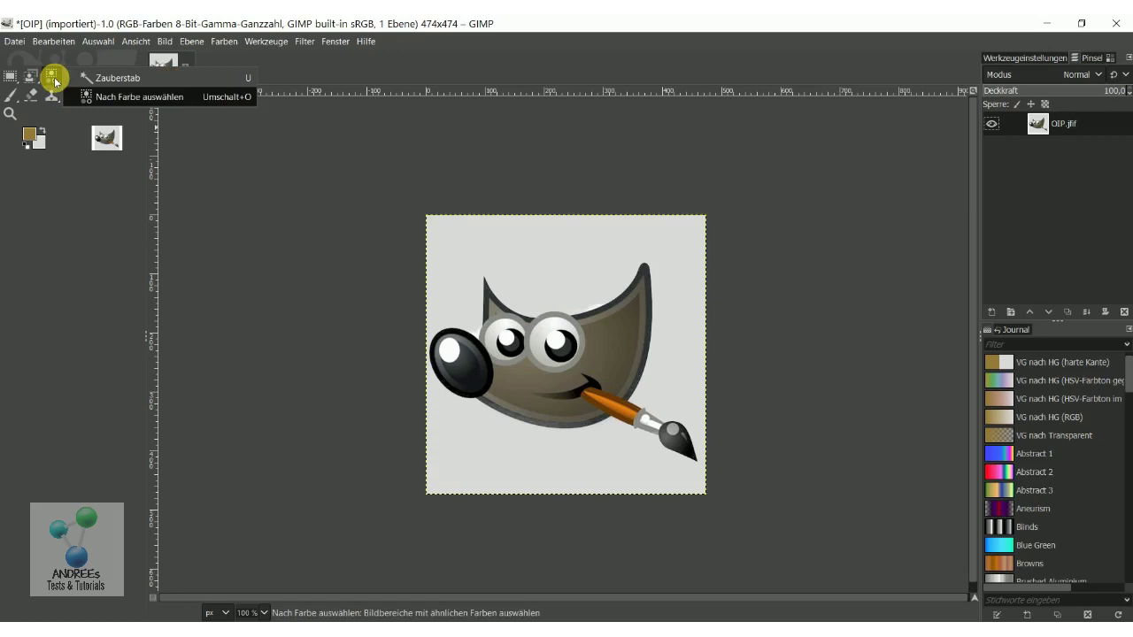
{"action": "left_click", "coordinate": [134, 98]}
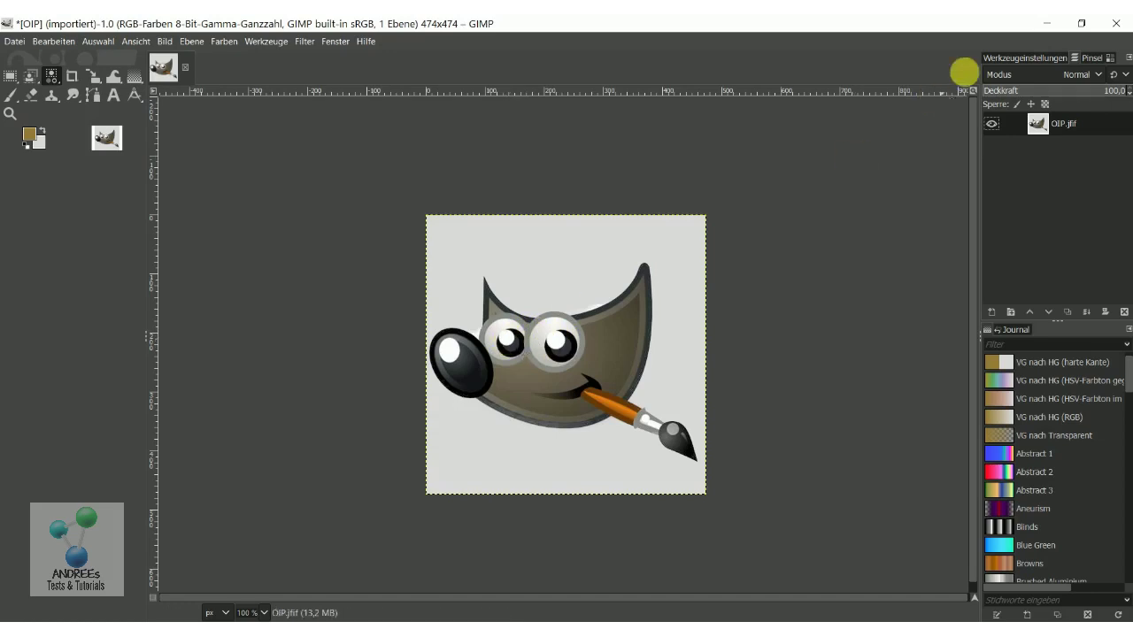
{"action": "left_click", "coordinate": [1023, 56]}
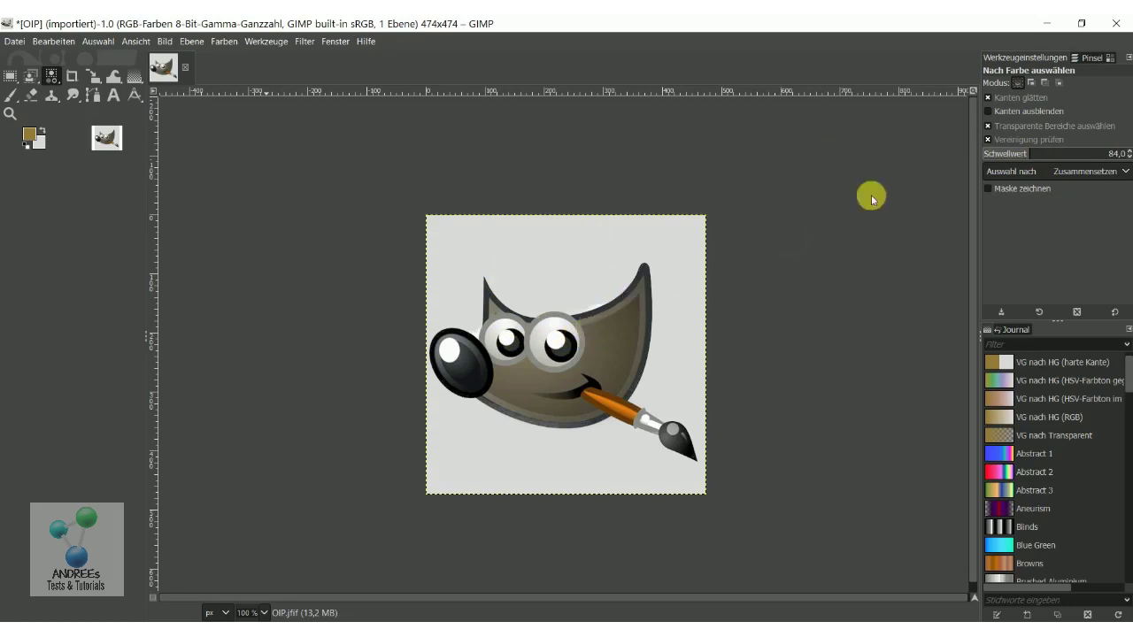
Trial-select Wilber's body at threshold 6.3, clear it, then reselect at threshold 39.9
{"action": "left_click", "coordinate": [987, 157]}
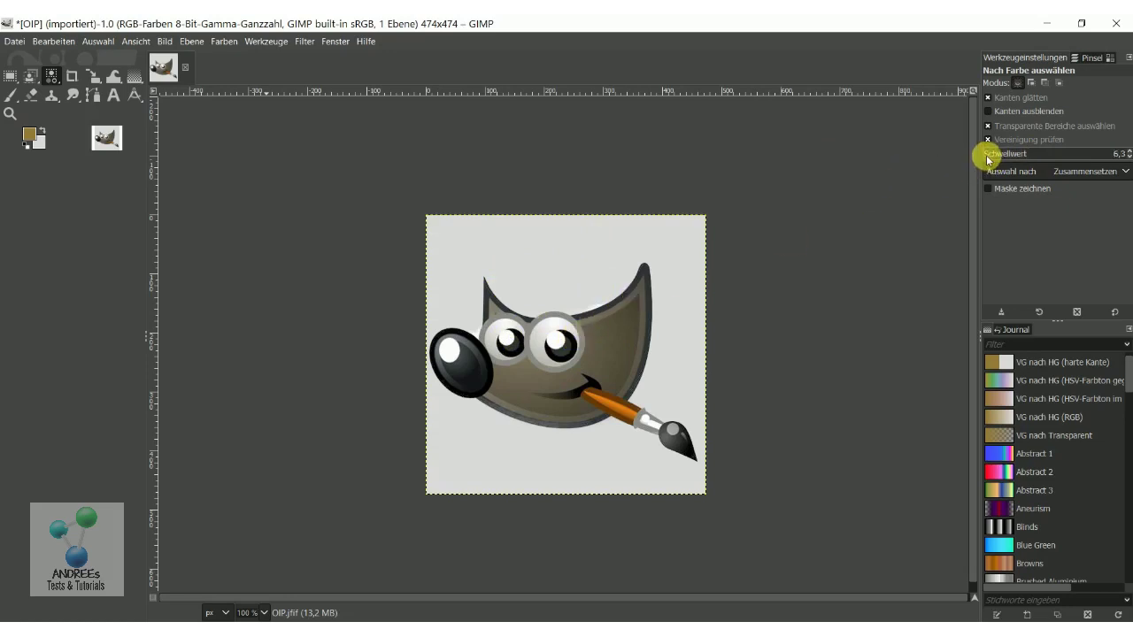
{"action": "left_click", "coordinate": [604, 350]}
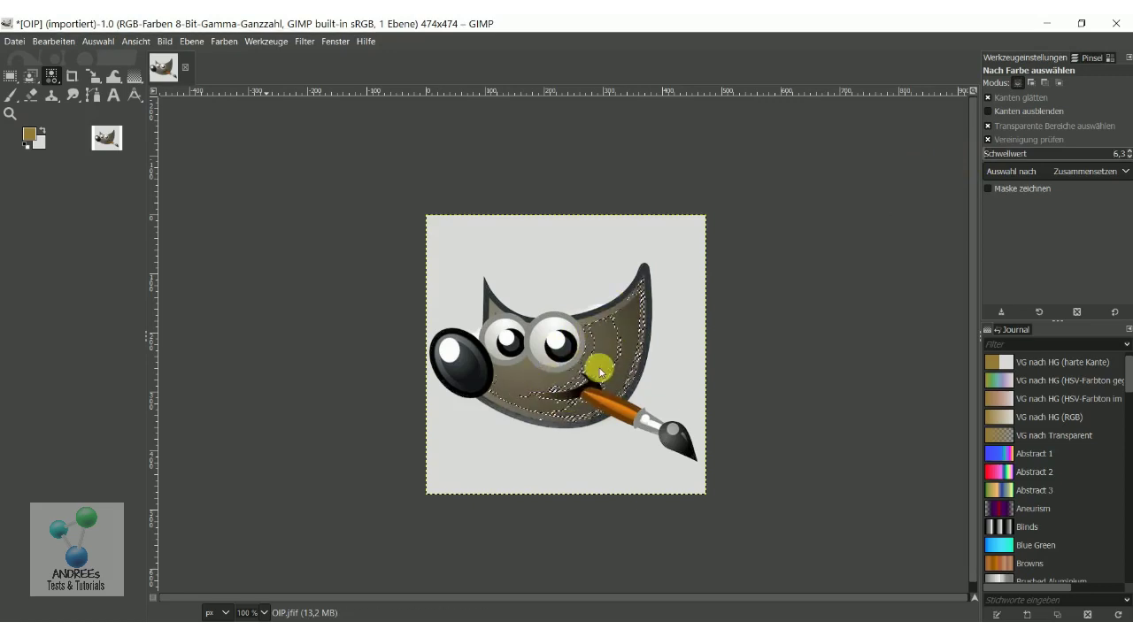
{"action": "left_click", "coordinate": [95, 41]}
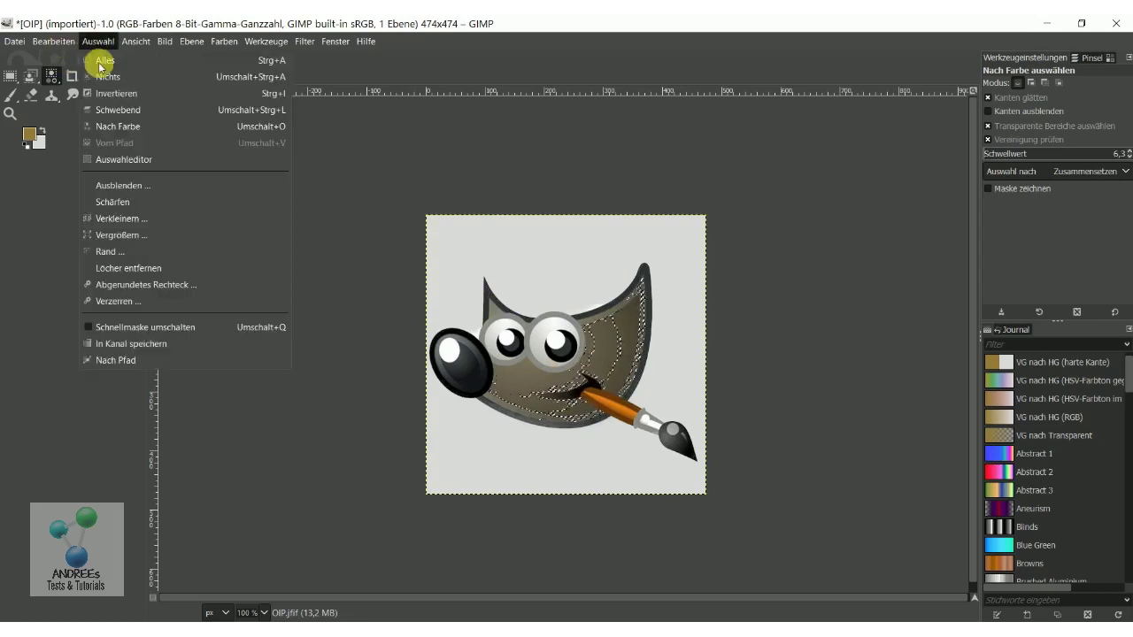
{"action": "left_click", "coordinate": [107, 78]}
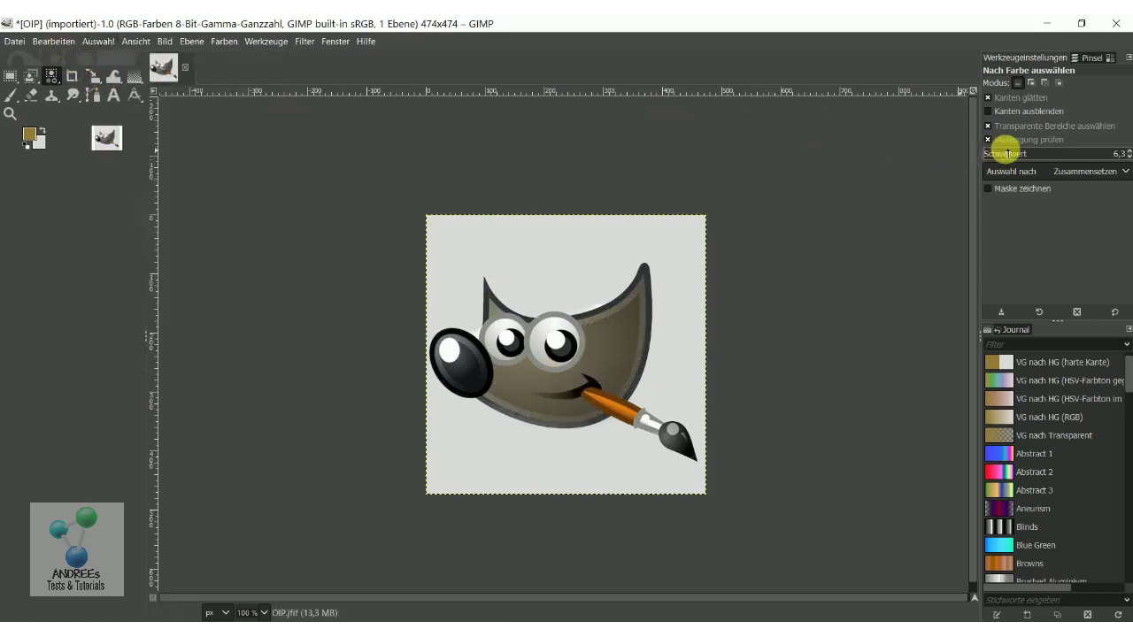
{"action": "left_click", "coordinate": [1007, 154]}
{"action": "left_click_drag", "start_coordinate": [620, 338], "coordinate": [623, 343]}
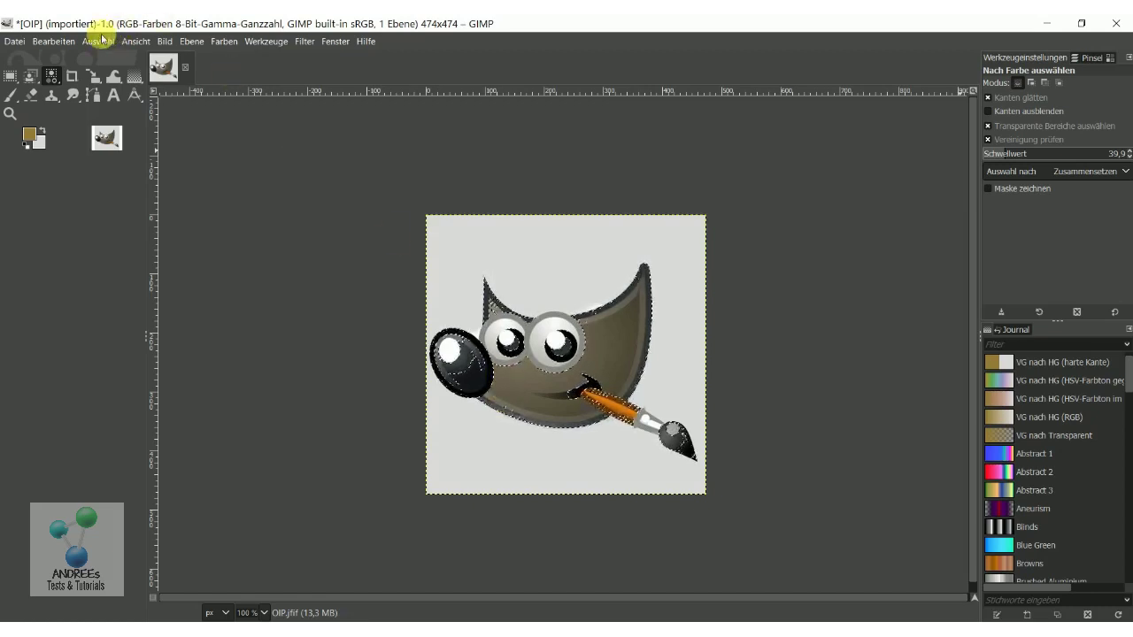
Drop the outline selection and select the grey background at threshold 7.3
{"action": "left_click", "coordinate": [97, 41]}
{"action": "left_click", "coordinate": [101, 63]}
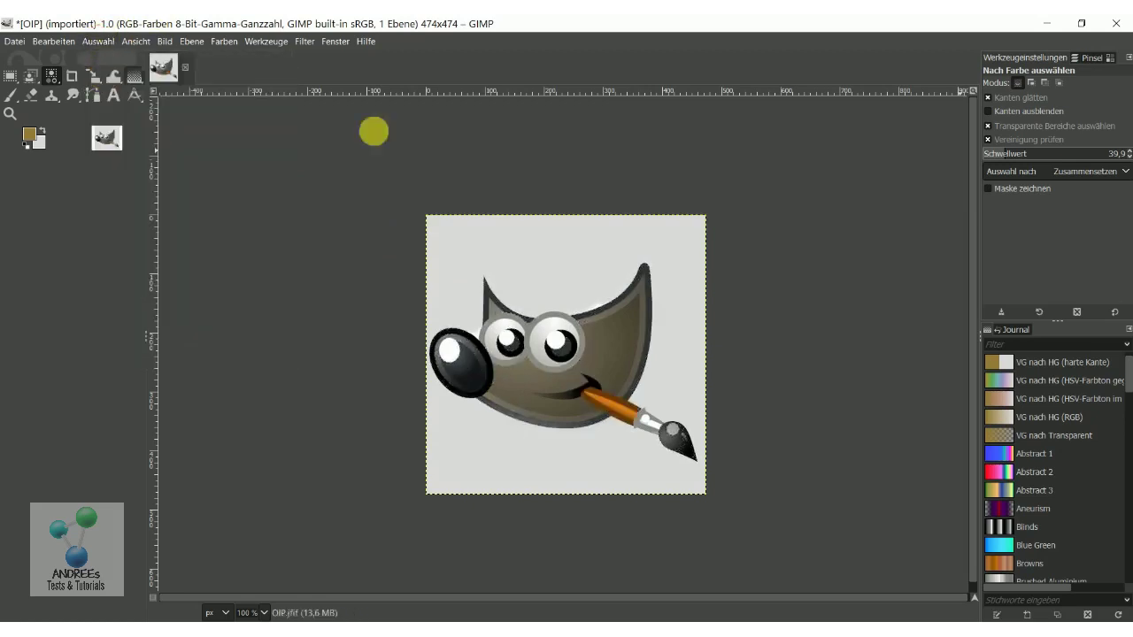
{"action": "left_click", "coordinate": [987, 154]}
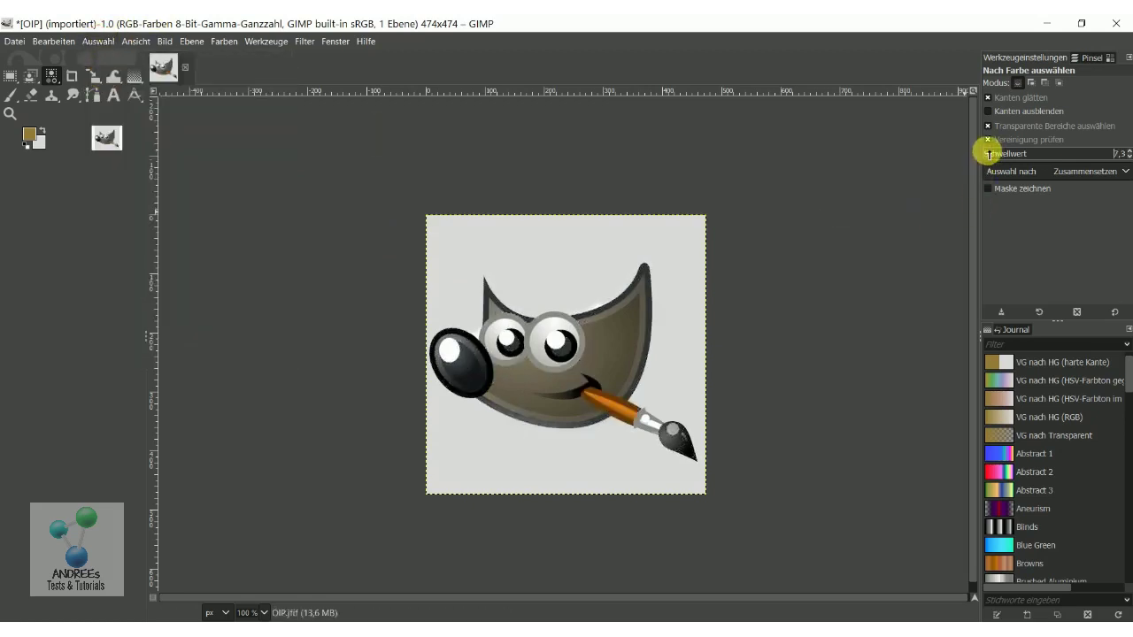
{"action": "left_click", "coordinate": [555, 260]}
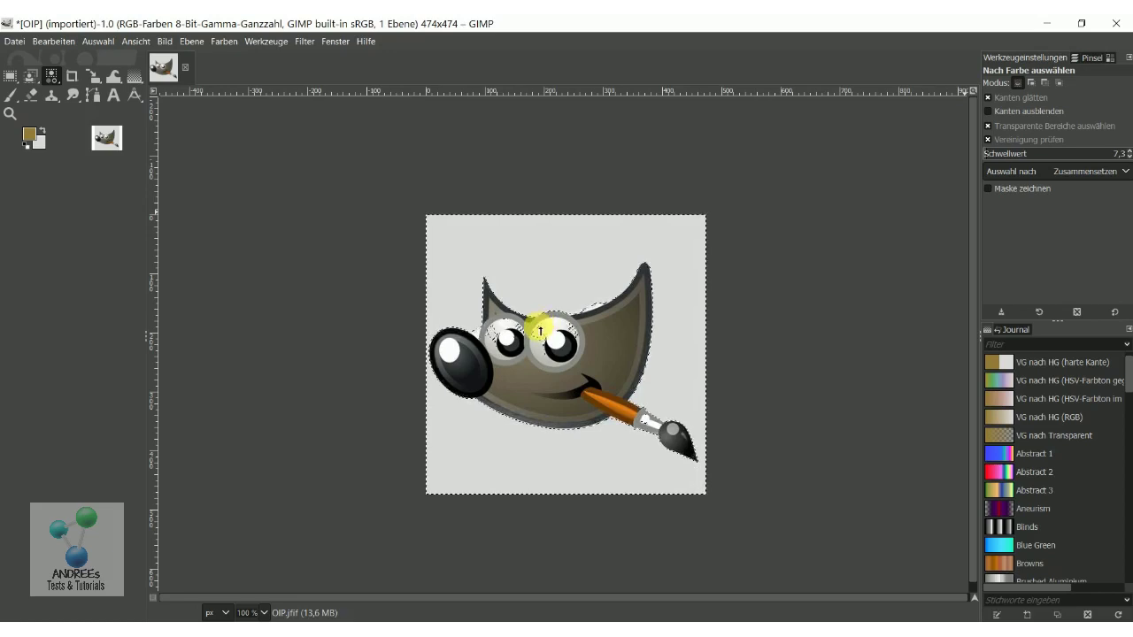
Subtract the area around Wilber's head, then make a new colour selection around his body
{"action": "left_click", "coordinate": [540, 331], "text": "ctrl"}
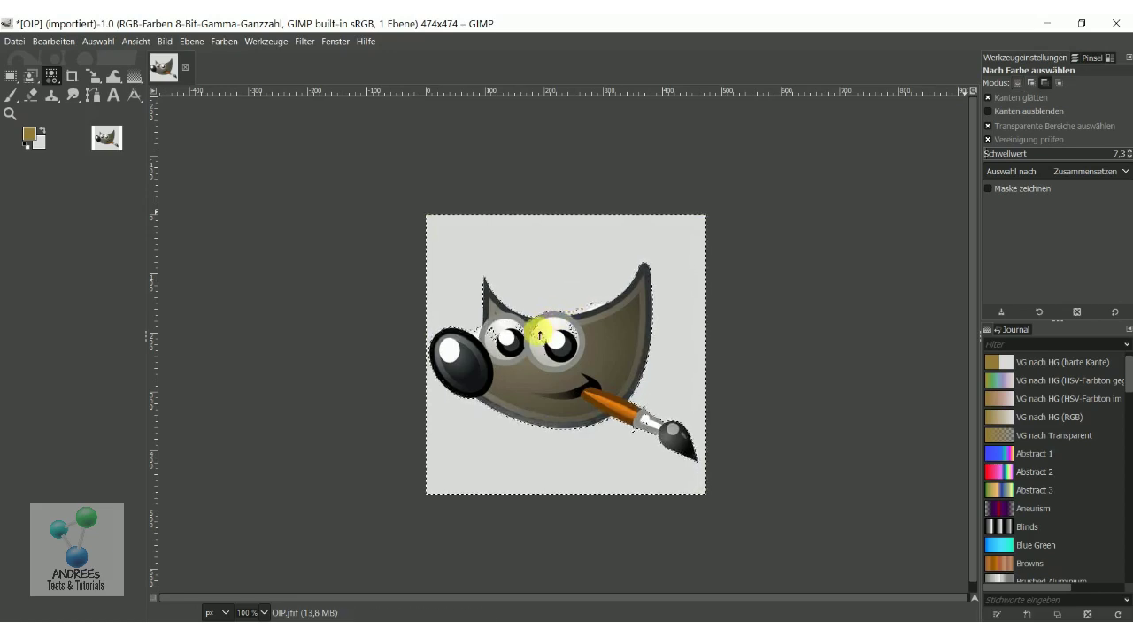
{"action": "left_click", "coordinate": [546, 330], "text": "ctrl"}
{"action": "left_click", "coordinate": [543, 337], "text": "ctrl"}
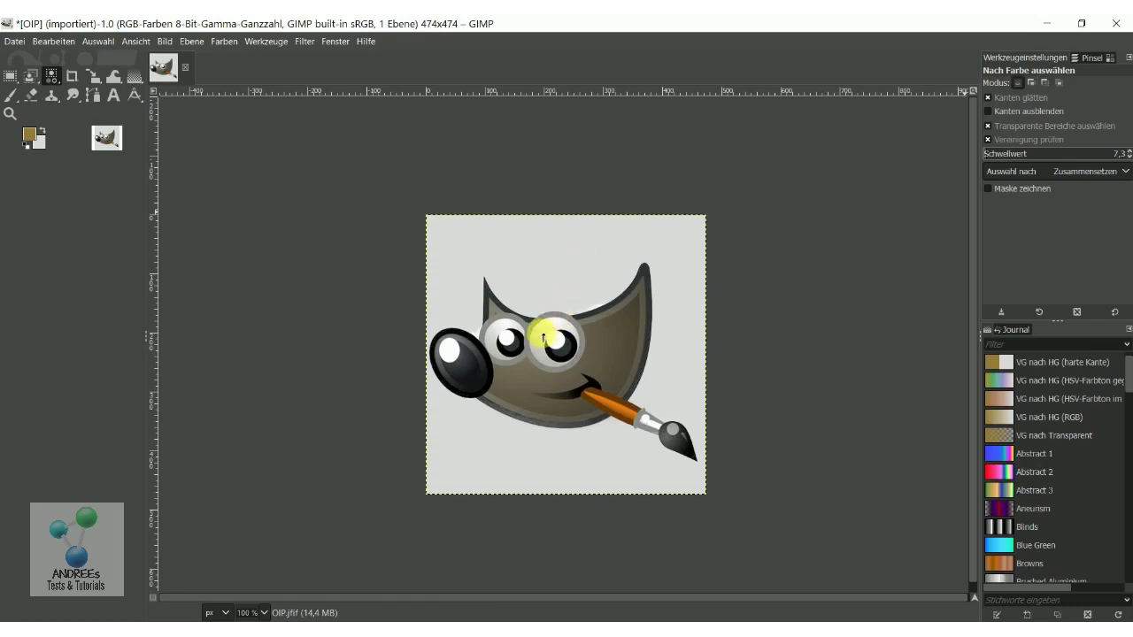
{"action": "left_click", "coordinate": [98, 41]}
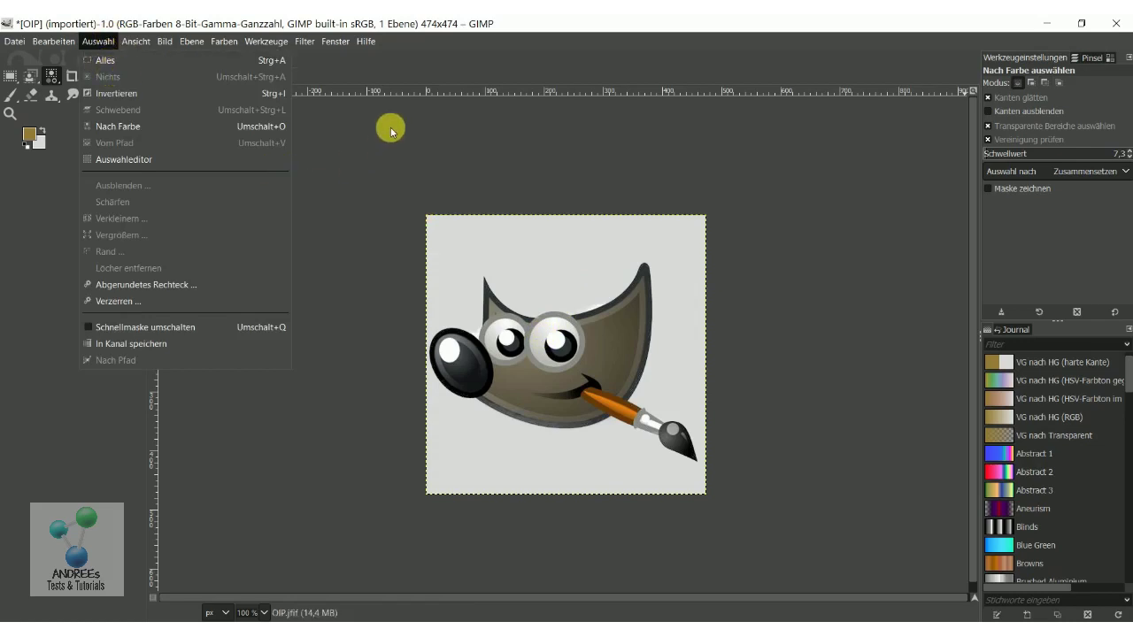
Reset the Select by Color threshold (Schwellwert) to 0.0
{"action": "key", "text": "Escape"}
{"action": "left_click", "coordinate": [995, 155]}
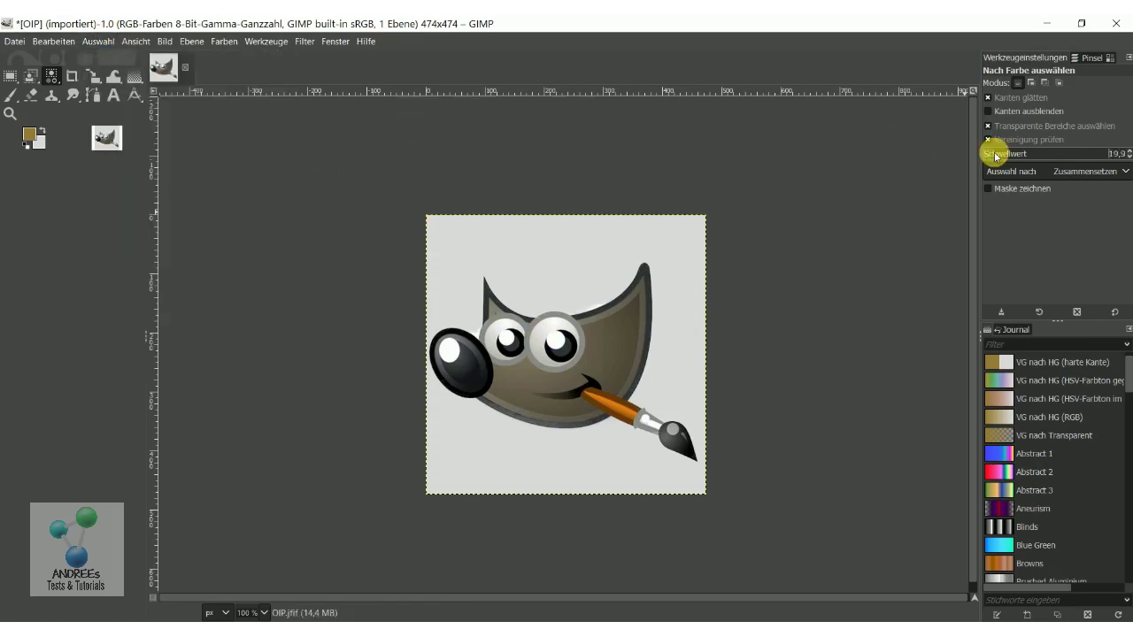
{"action": "left_click_drag", "start_coordinate": [995, 156], "coordinate": [973, 153]}
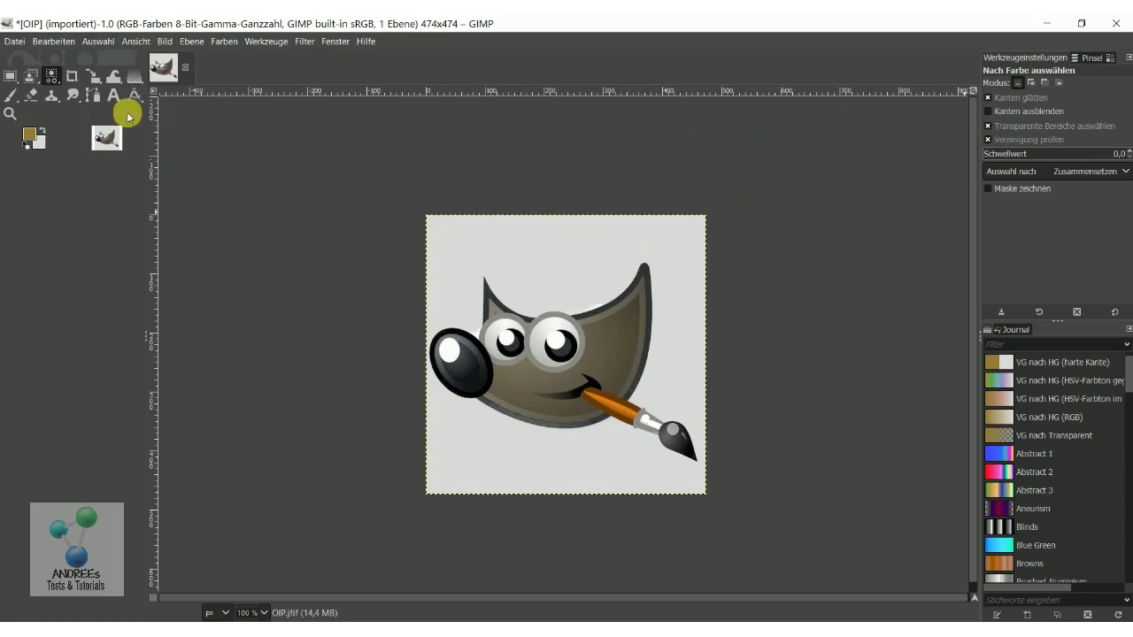
Switch briefly to Foreground Select, then return to Select by Color
{"action": "right_click", "coordinate": [31, 78]}
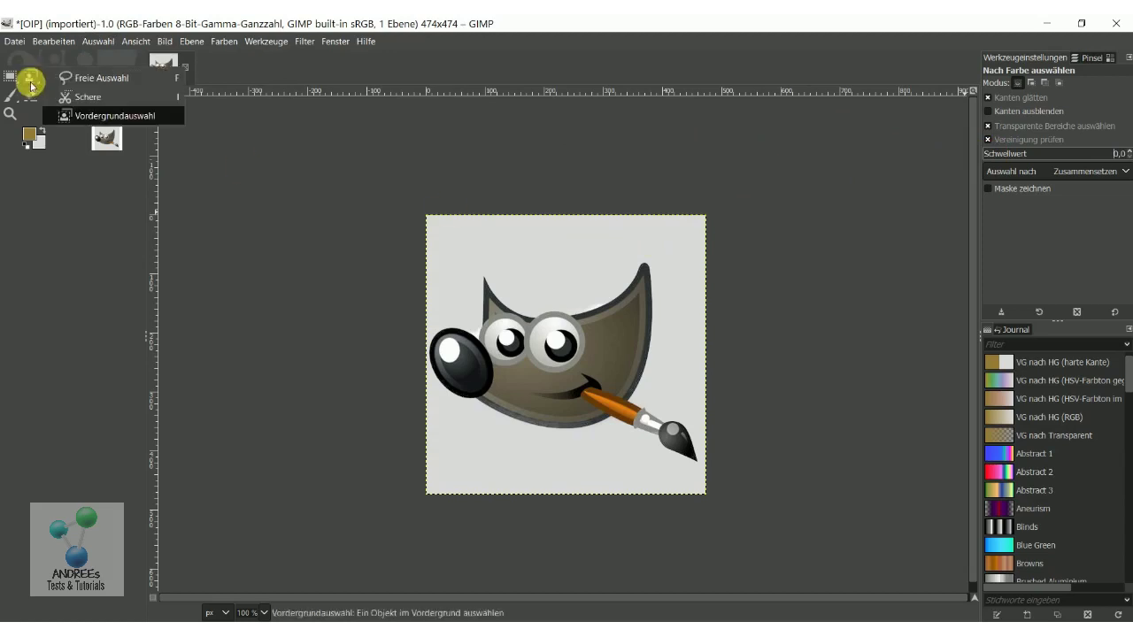
{"action": "left_click", "coordinate": [76, 116]}
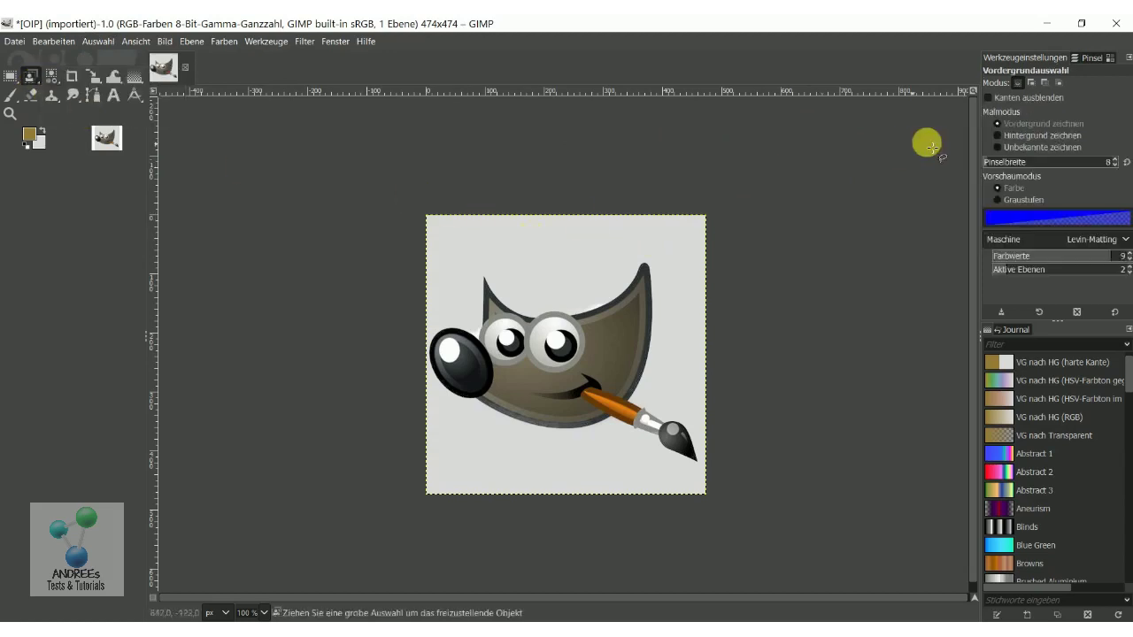
{"action": "right_click", "coordinate": [52, 82]}
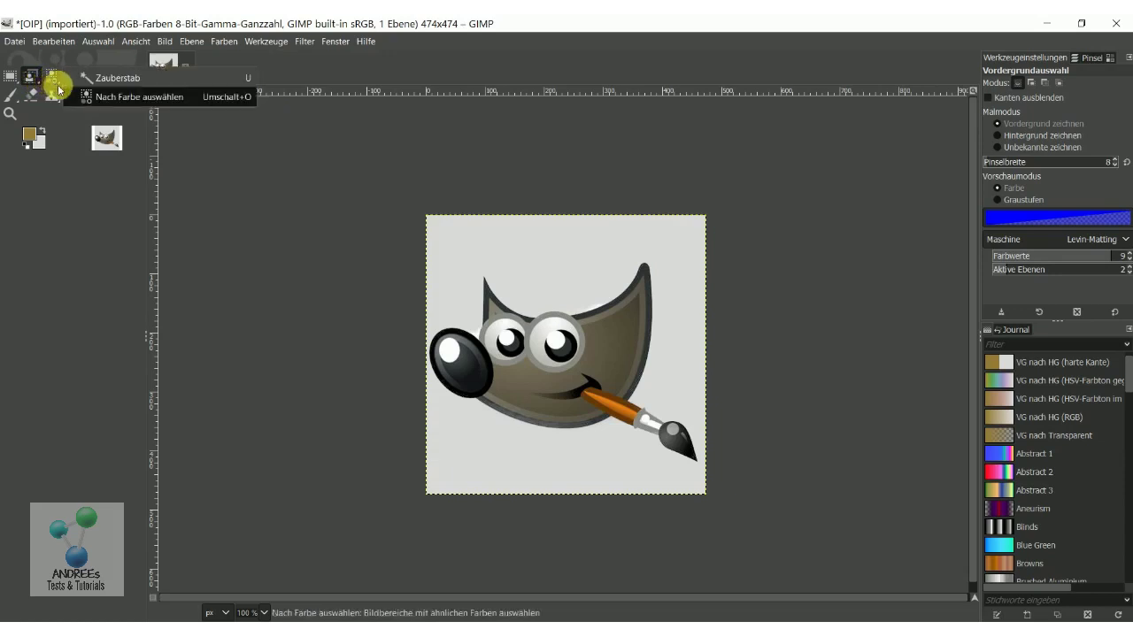
{"action": "left_click", "coordinate": [84, 90]}
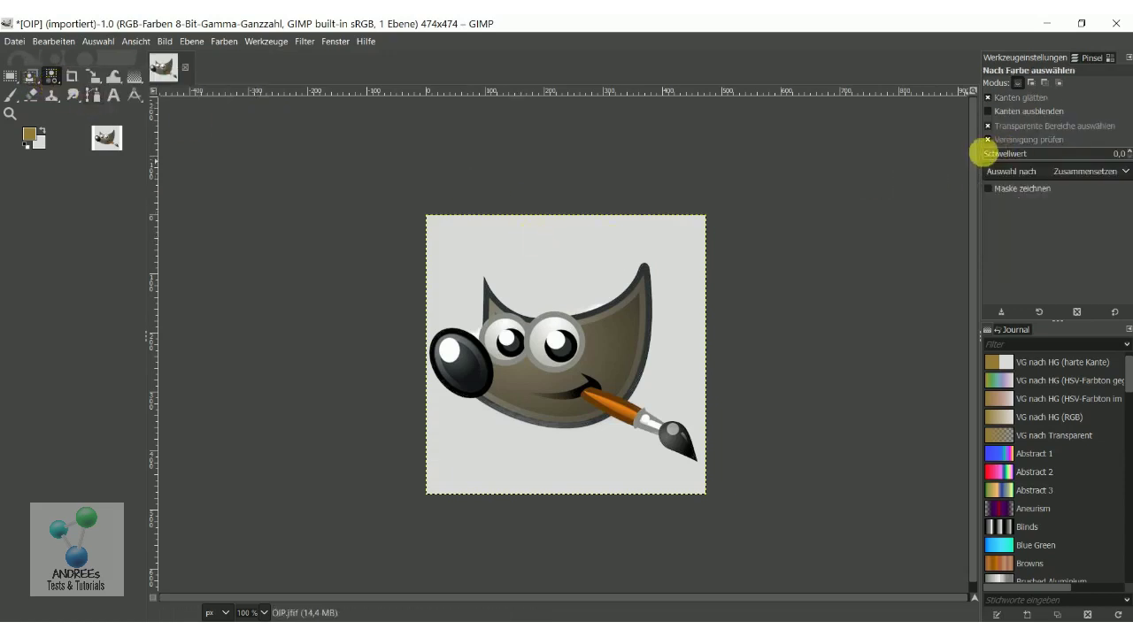
Select the light-grey background at a low threshold, then select the whole image
{"action": "left_click", "coordinate": [985, 153]}
{"action": "left_click", "coordinate": [588, 274]}
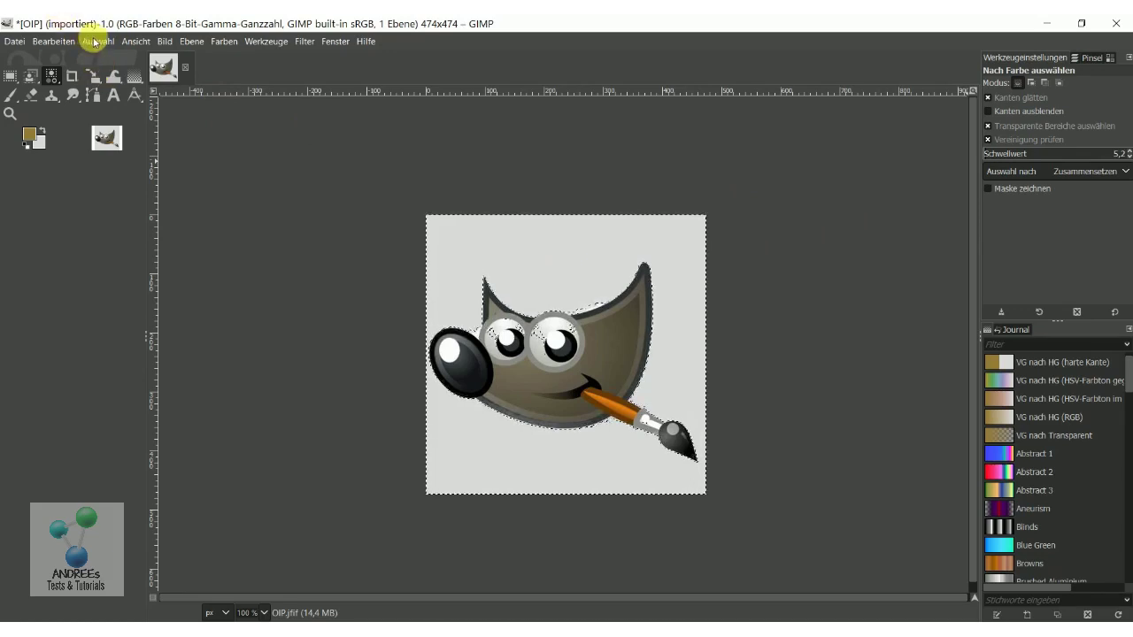
{"action": "left_click", "coordinate": [95, 40]}
{"action": "left_click", "coordinate": [105, 60]}
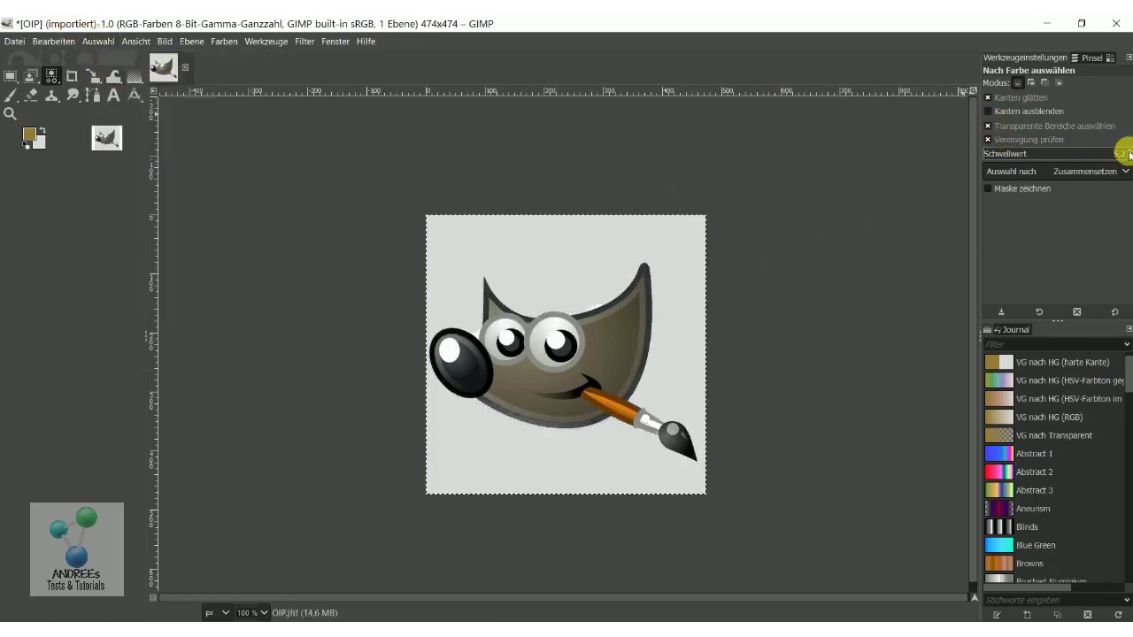
Reselect the grey background by colour at threshold 2.2 and delete it to transparency
{"action": "scroll", "coordinate": [1124, 154], "scroll_direction": "down", "scroll_amount": 3}
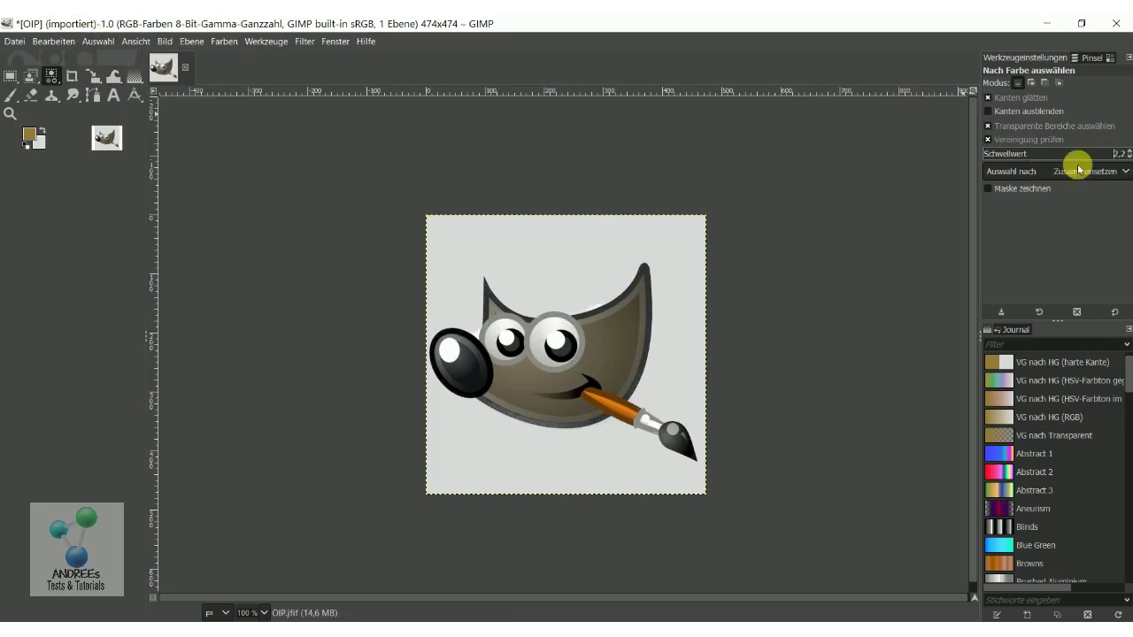
{"action": "left_click", "coordinate": [455, 274]}
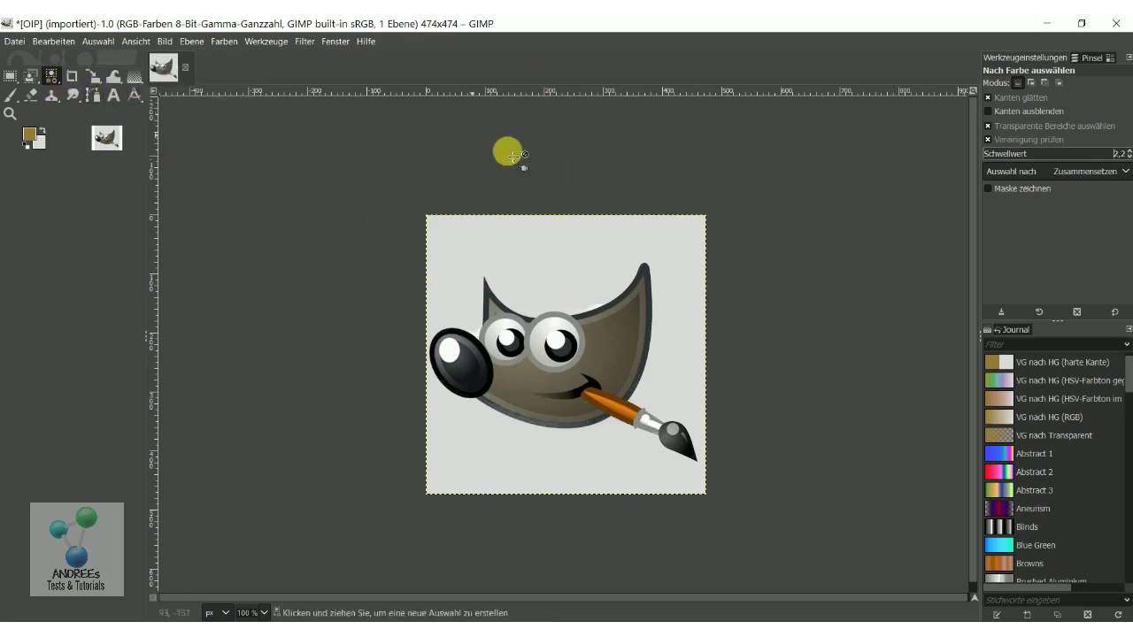
{"action": "left_click", "coordinate": [553, 242]}
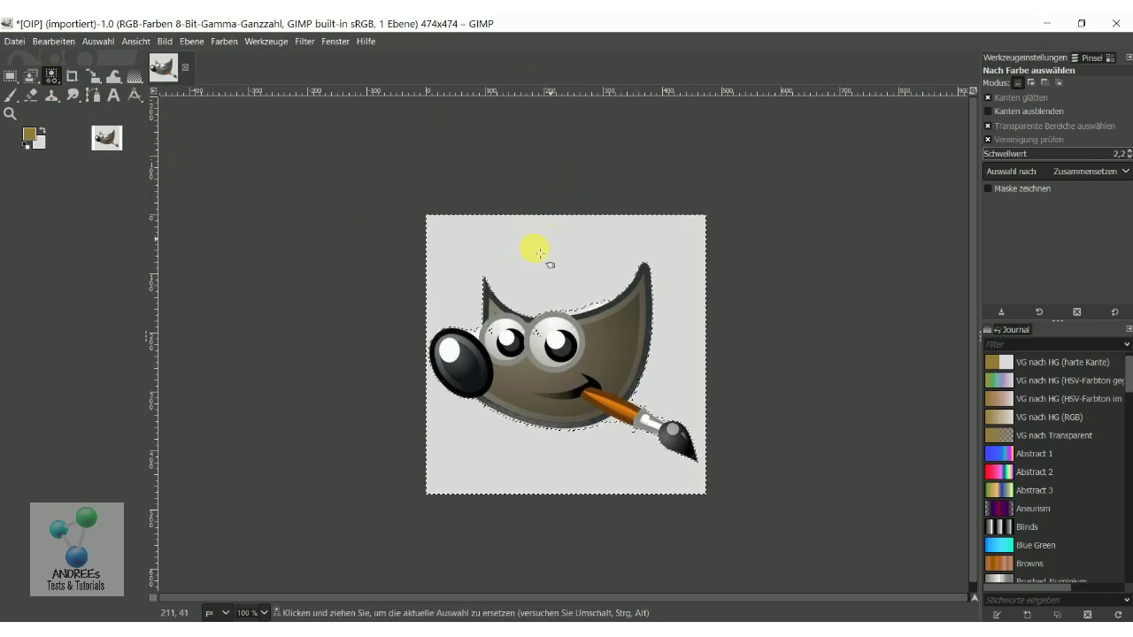
{"action": "key", "text": "Delete"}
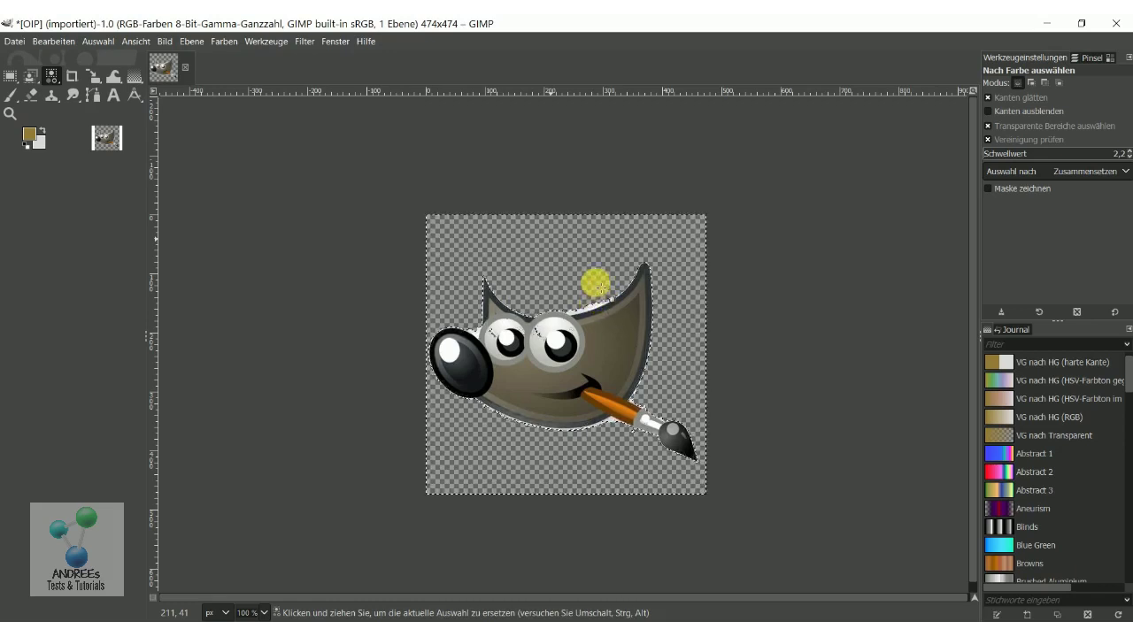
Remove the selection with Auswahl > Nichts and review Wilber on the transparent background
{"action": "left_click", "coordinate": [104, 42]}
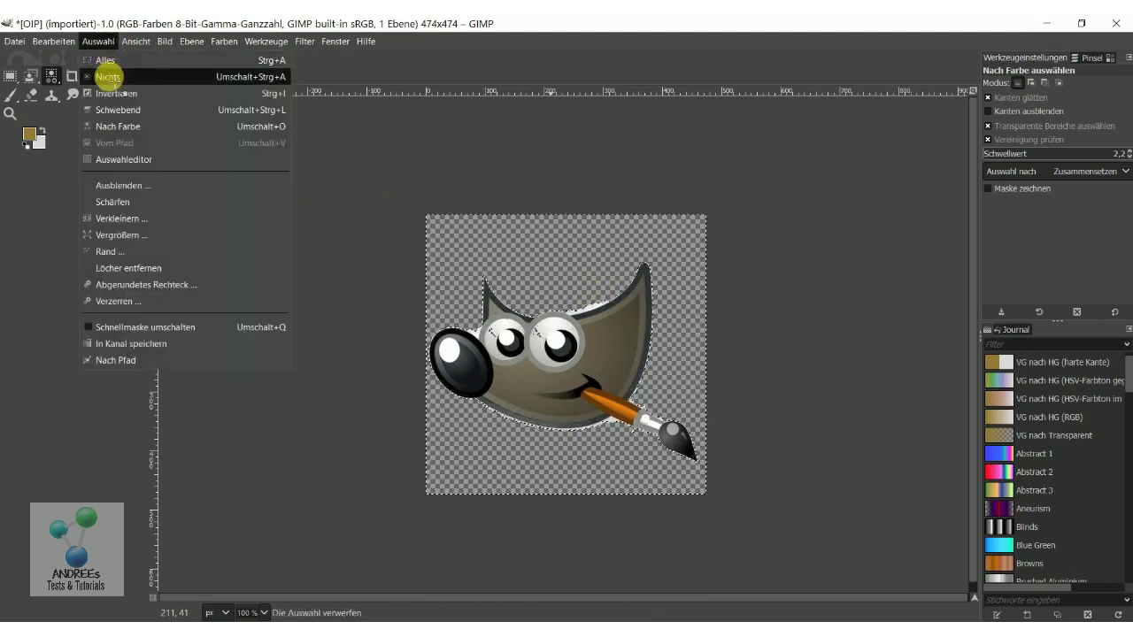
{"action": "left_click", "coordinate": [111, 77]}
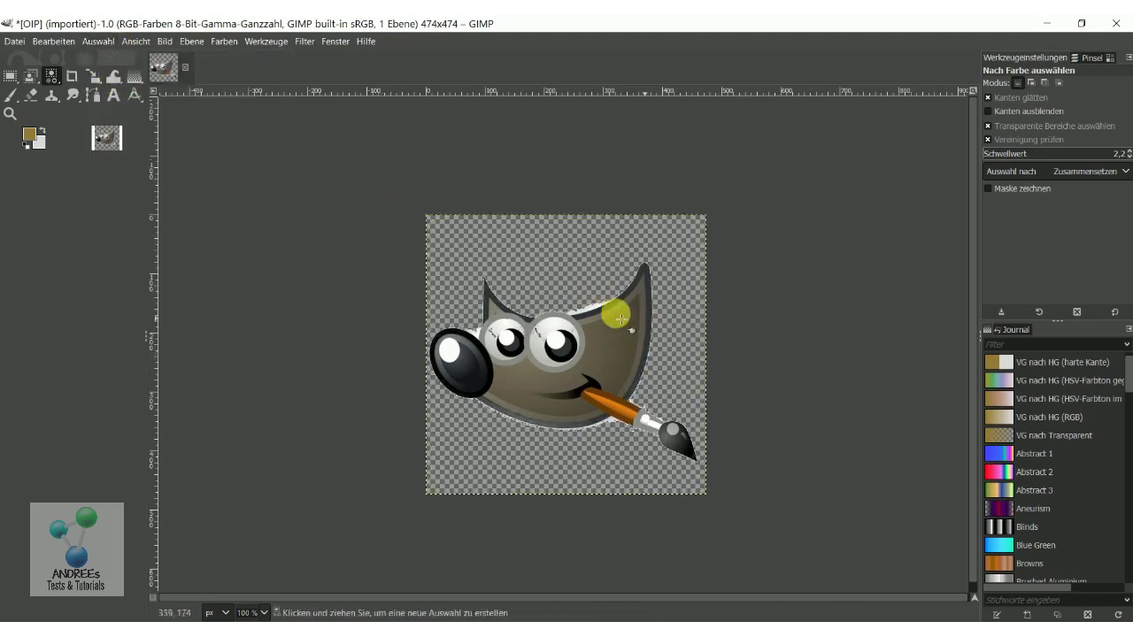
{"action": "scroll", "coordinate": [613, 311], "scroll_direction": "up", "scroll_amount": 2, "text": "ctrl"}
{"action": "scroll", "coordinate": [581, 296], "scroll_direction": "up", "scroll_amount": 1, "text": "ctrl"}
{"action": "scroll", "coordinate": [581, 297], "scroll_direction": "down", "scroll_amount": 1, "text": "ctrl"}
{"action": "type", "text": "1,2"}
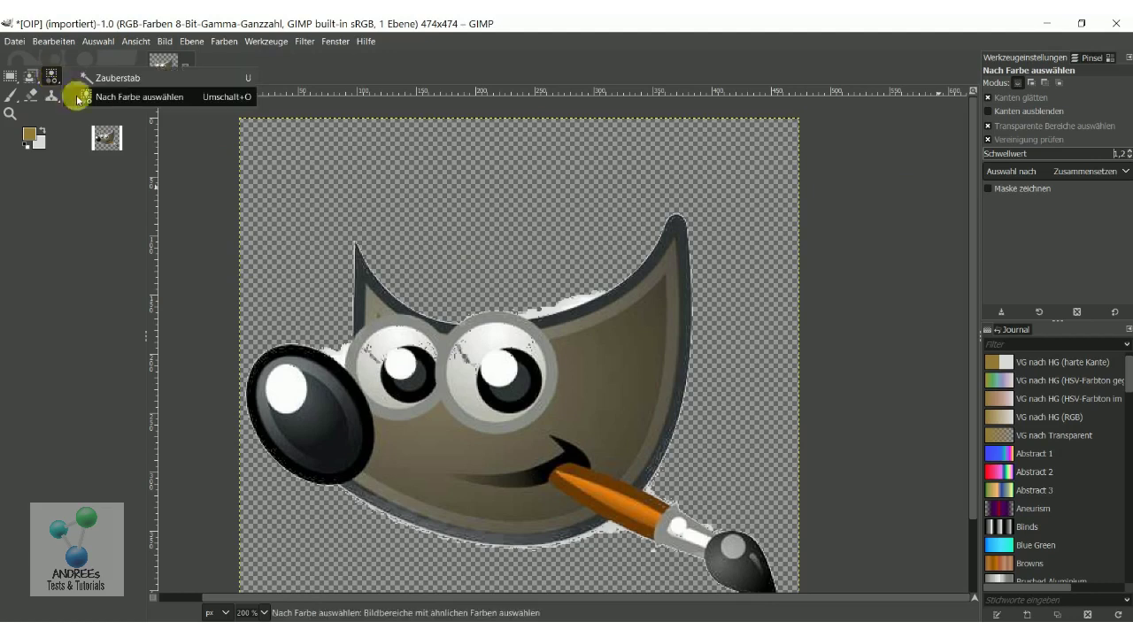
Select the light fringe and eye-white colour at threshold 1.2, then hold Ctrl to subtract
{"action": "left_click", "coordinate": [568, 303]}
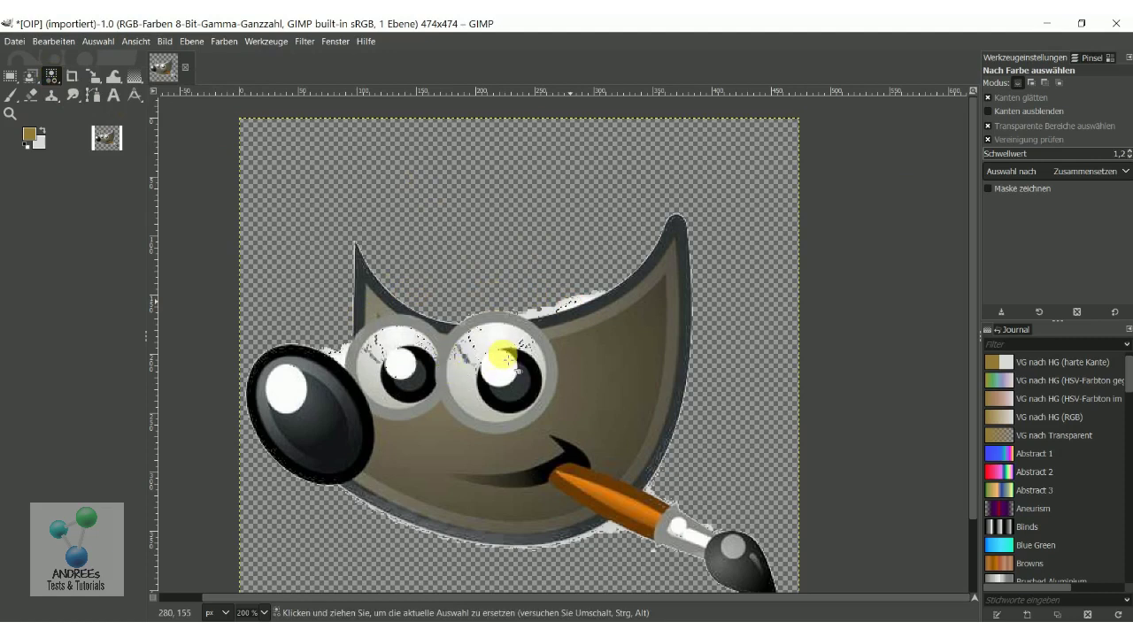
{"action": "key", "text": "ctrl"}
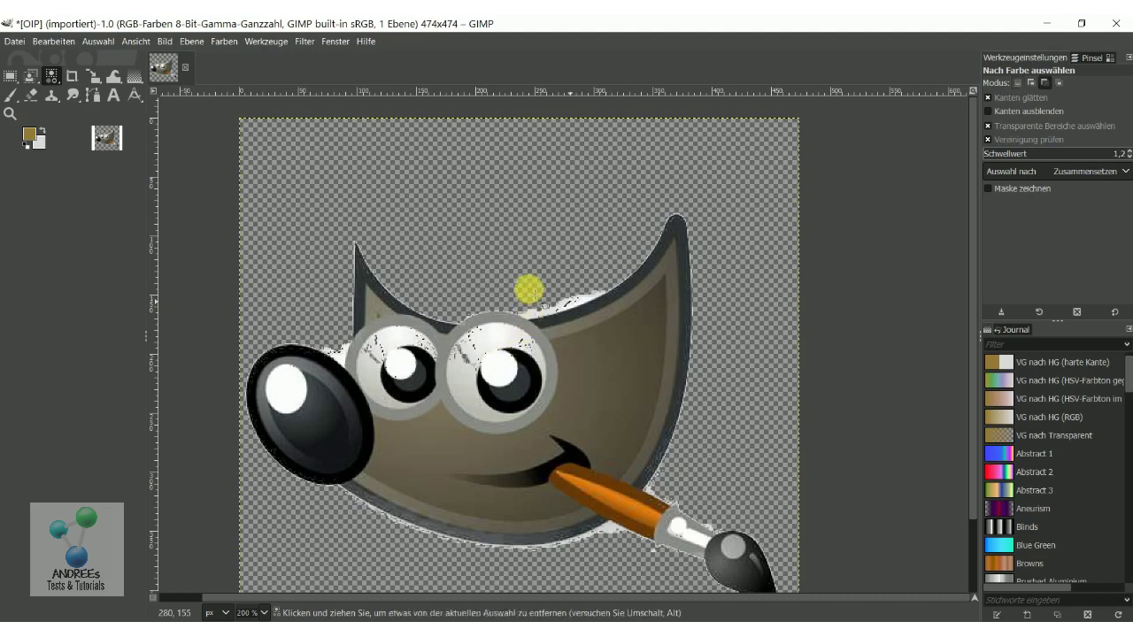